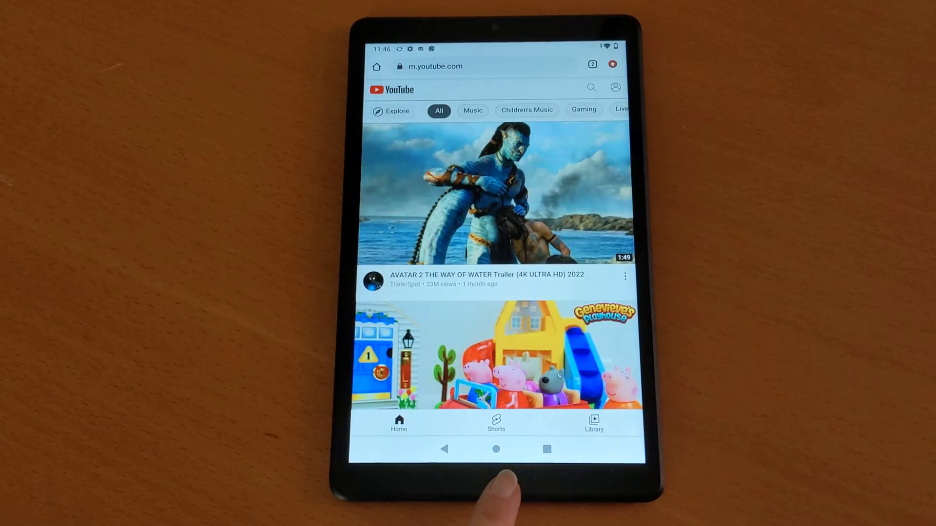
Step: Leave the browser for the home screen and launch Gmail from the Google folder in the dock
{"action": "left_click", "coordinate": [495, 449]}
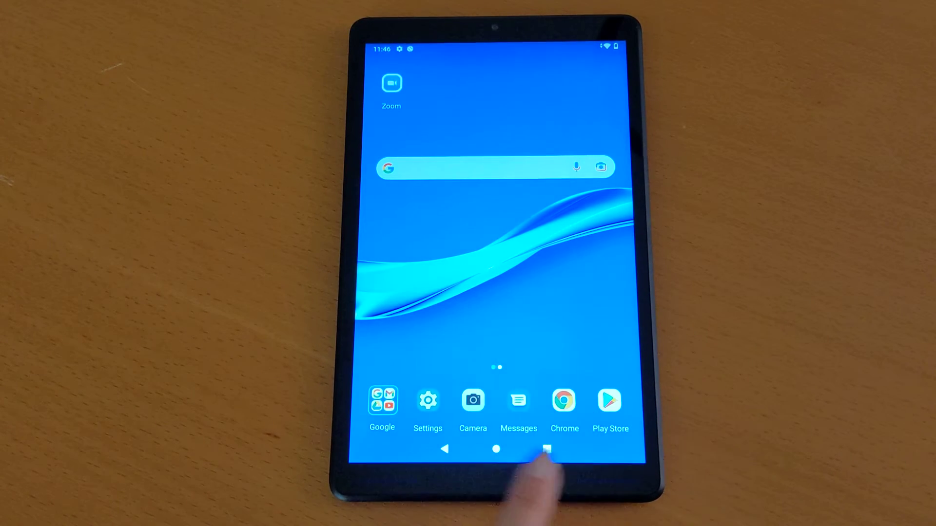
{"action": "left_click", "coordinate": [383, 398]}
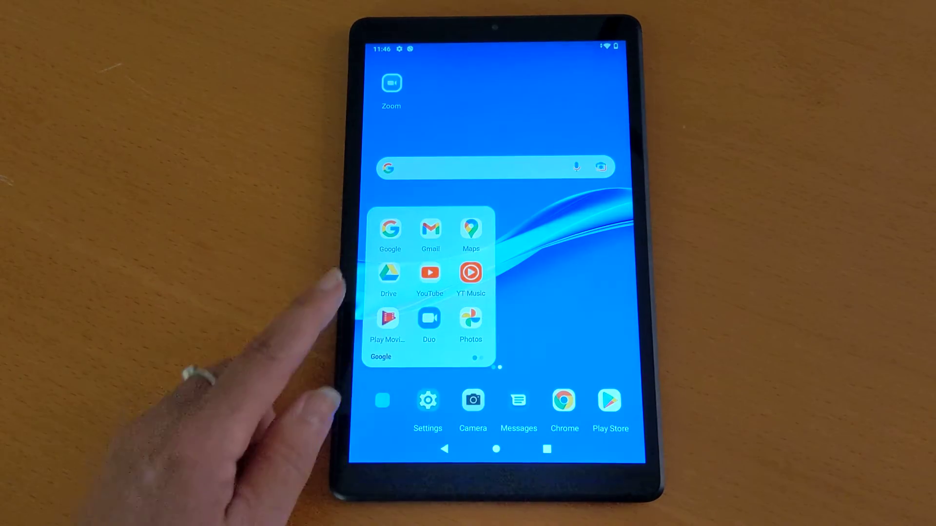
{"action": "left_click", "coordinate": [429, 223]}
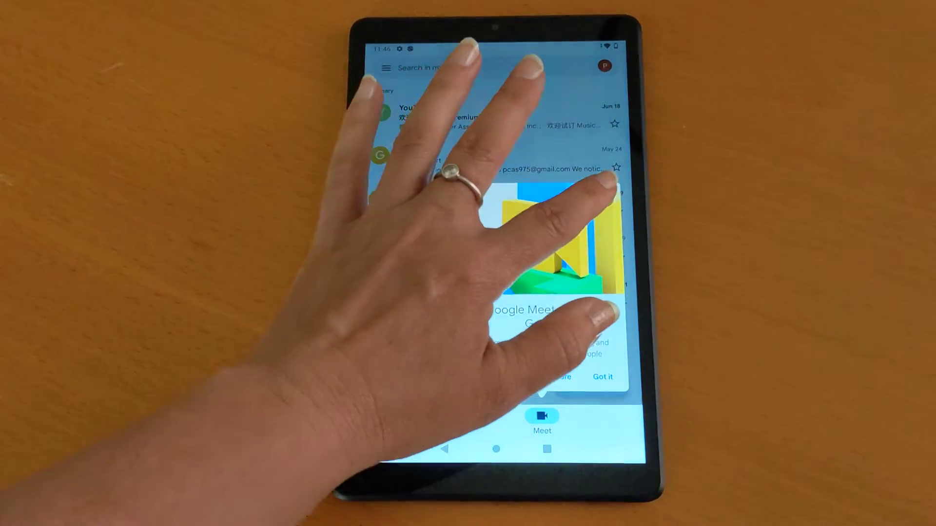
Step: Dismiss the Meet announcement, read the YouTube Music Premium email, and go back to the inbox
{"action": "left_click", "coordinate": [598, 201]}
{"action": "left_click", "coordinate": [439, 117]}
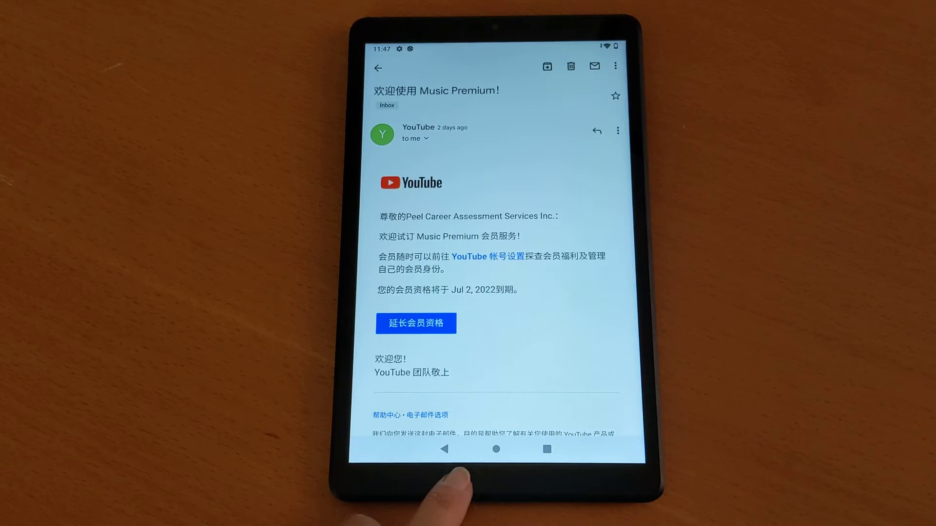
{"action": "left_click", "coordinate": [445, 418]}
{"action": "left_click", "coordinate": [444, 448]}
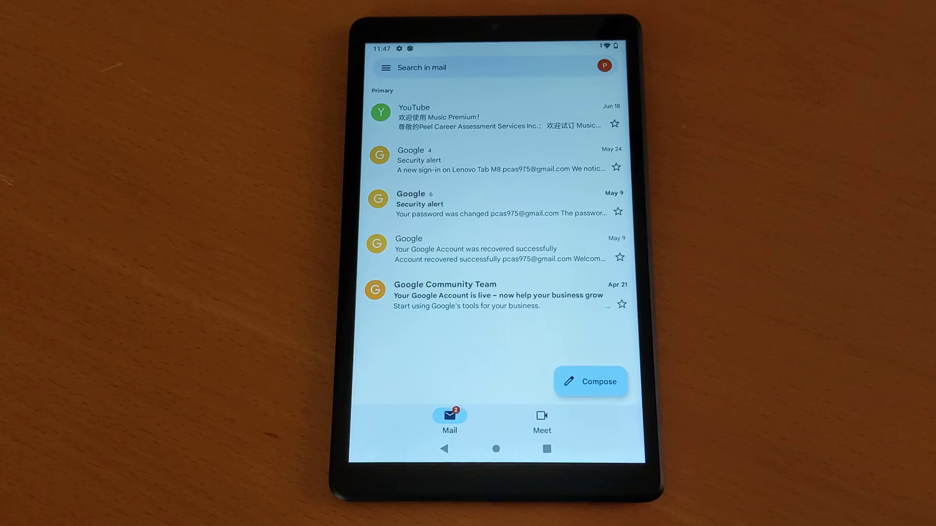
Step: Swipe through the Play Store, Chrome and Gmail cards in Recent apps, then return home
{"action": "left_click", "coordinate": [546, 448]}
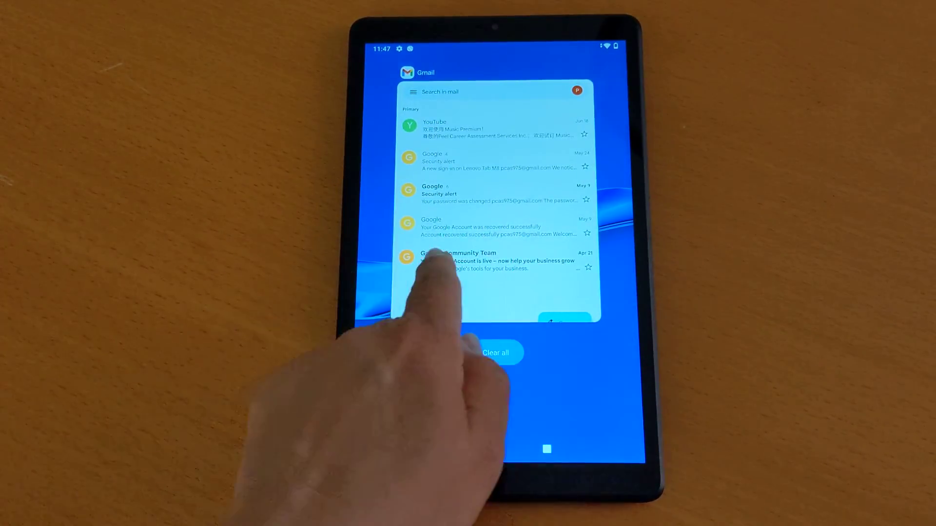
{"action": "left_click_drag", "start_coordinate": [429, 253], "coordinate": [629, 275]}
{"action": "left_click_drag", "start_coordinate": [758, 278], "coordinate": [575, 302]}
{"action": "mouse_move", "coordinate": [533, 229]}
{"action": "left_mouse_down"}
{"action": "mouse_move", "coordinate": [417, 272]}
{"action": "mouse_move", "coordinate": [563, 213]}
{"action": "mouse_move", "coordinate": [502, 282]}
{"action": "left_mouse_up"}
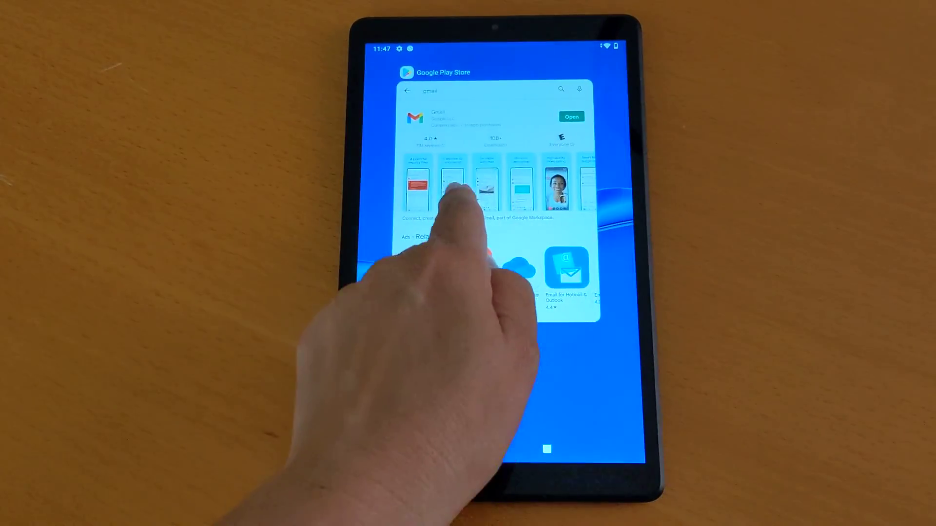
{"action": "left_click_drag", "start_coordinate": [448, 198], "coordinate": [764, 256]}
{"action": "left_click_drag", "start_coordinate": [627, 210], "coordinate": [271, 220]}
{"action": "left_click_drag", "start_coordinate": [731, 220], "coordinate": [575, 199]}
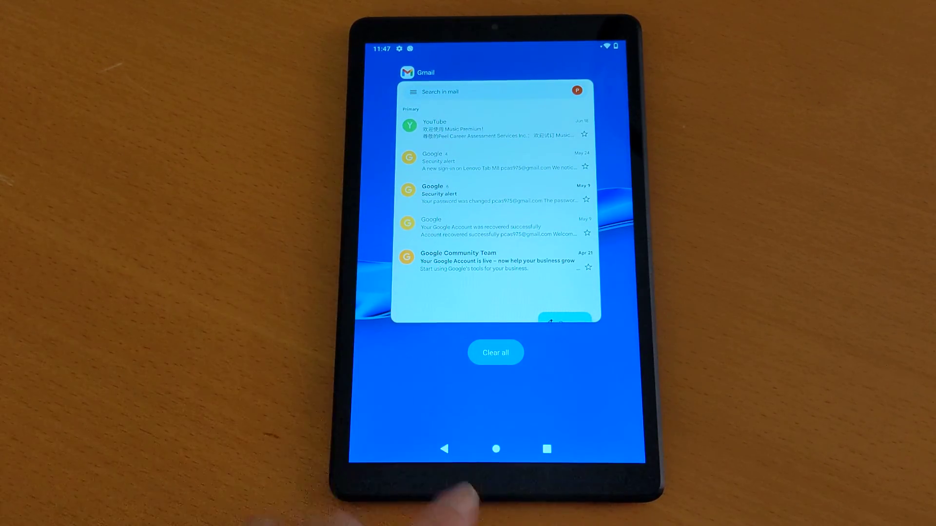
{"action": "left_click", "coordinate": [496, 449]}
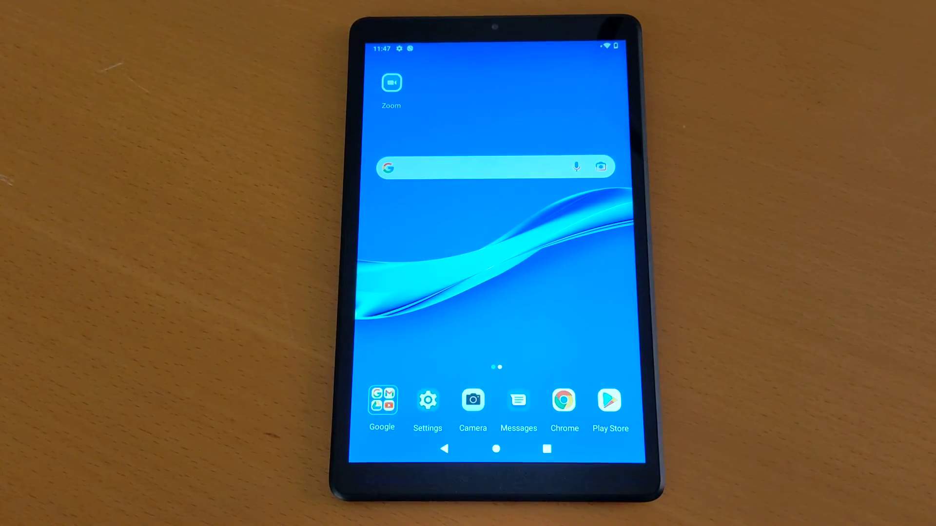